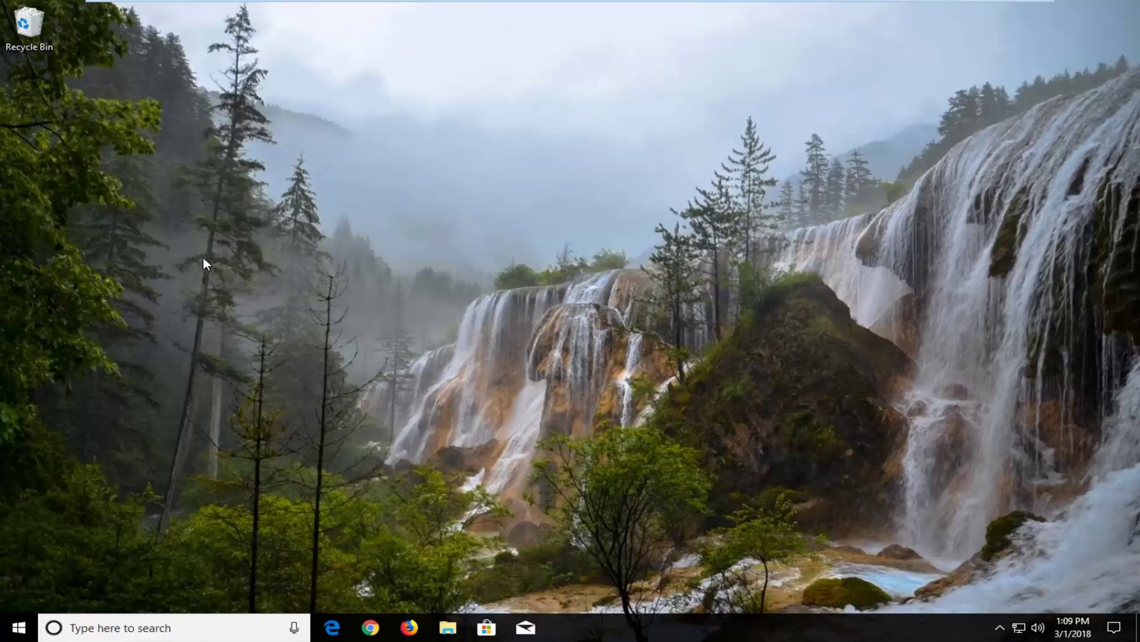
# Step: Search 'reset' from the Start menu and open the Reset this PC setting
pyautogui.click(18, 633)
pyautogui.write('r')
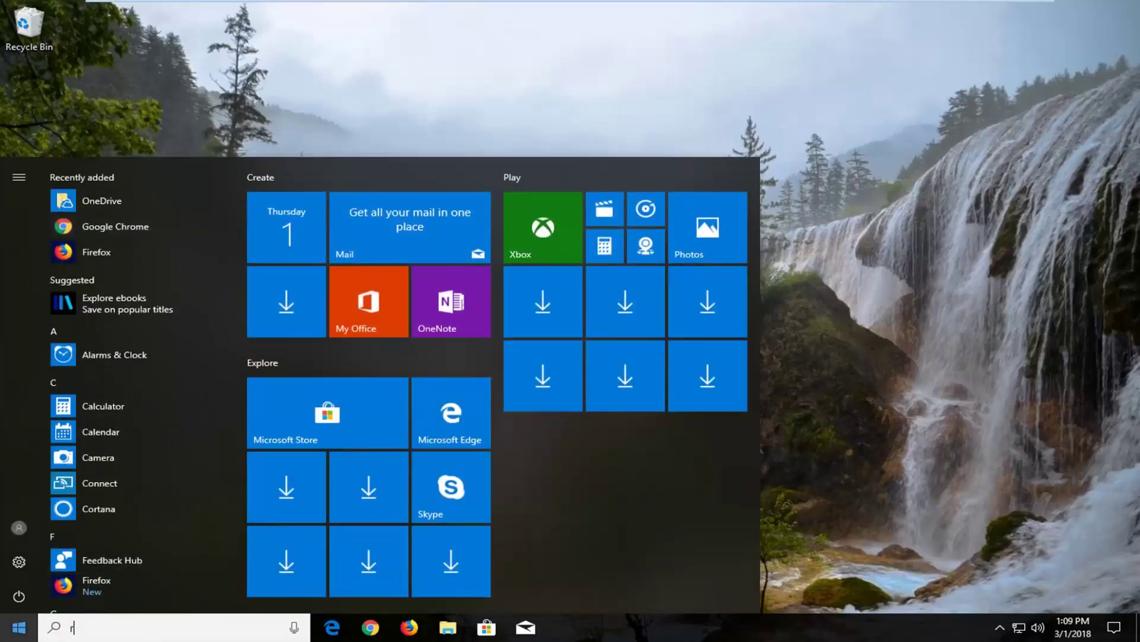
pyautogui.write('eset')
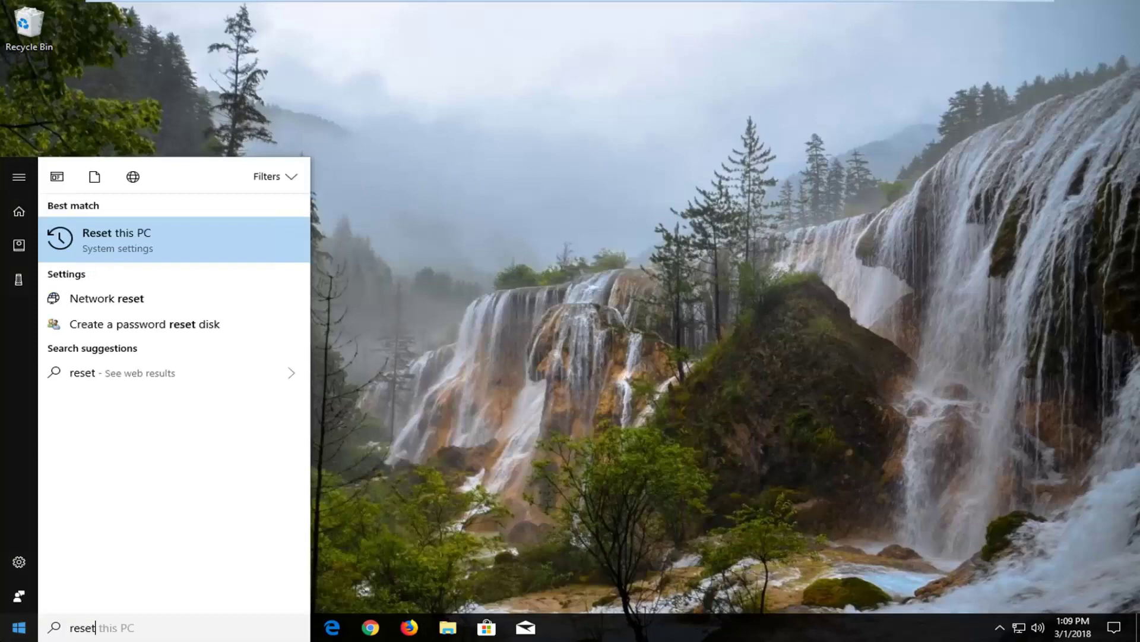
pyautogui.click(116, 245)
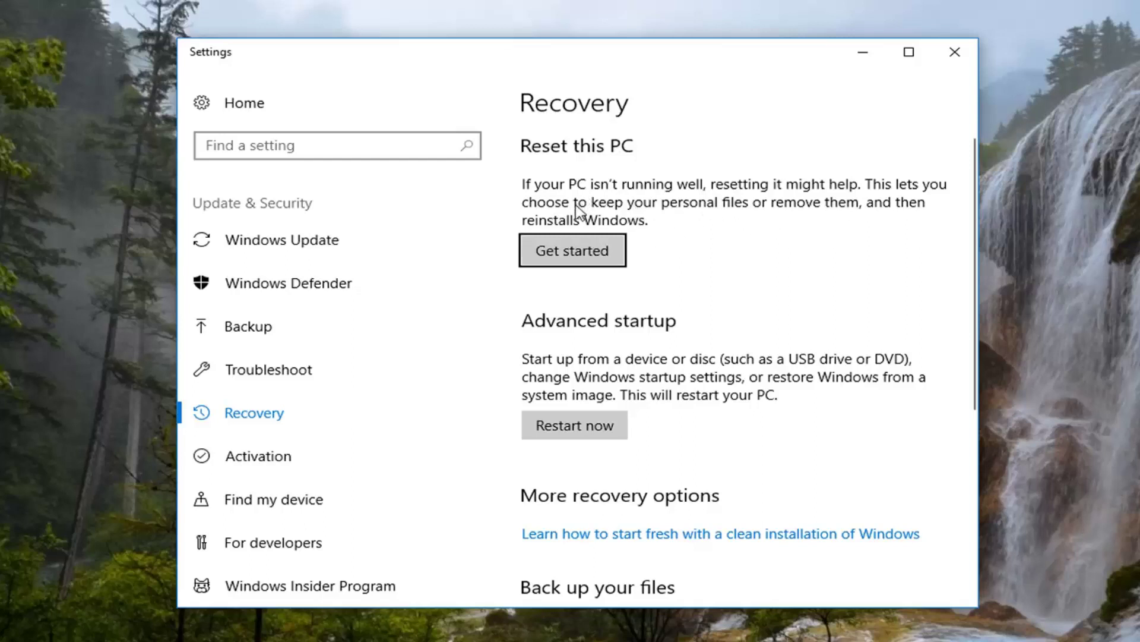
# Step: Start Reset this PC and choose Remove everything
pyautogui.click(543, 250)
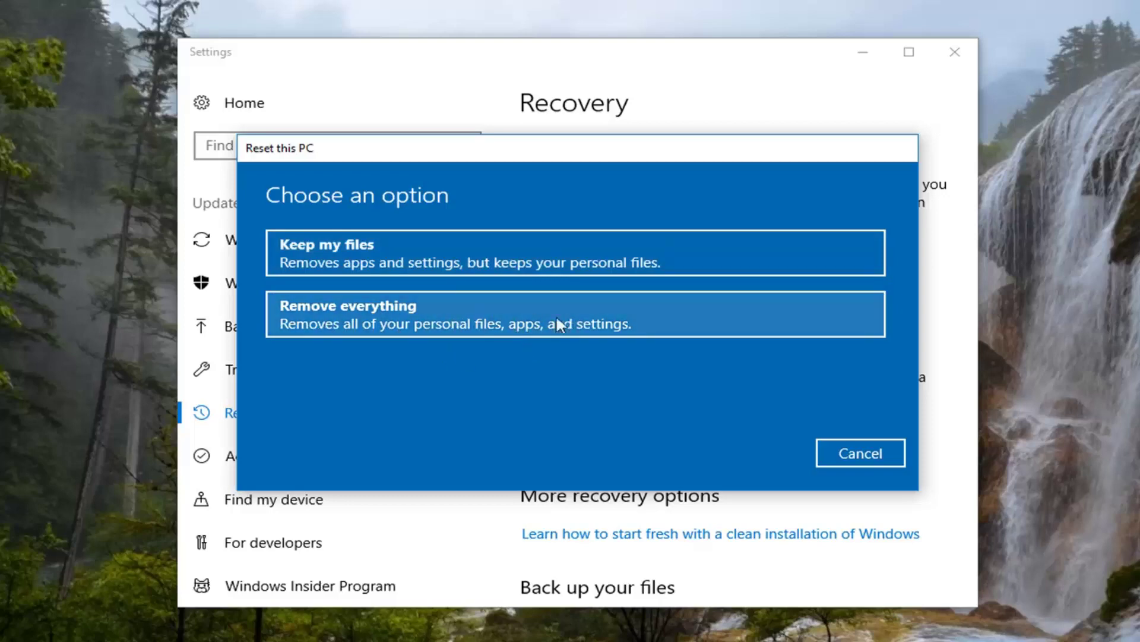
pyautogui.click(377, 323)
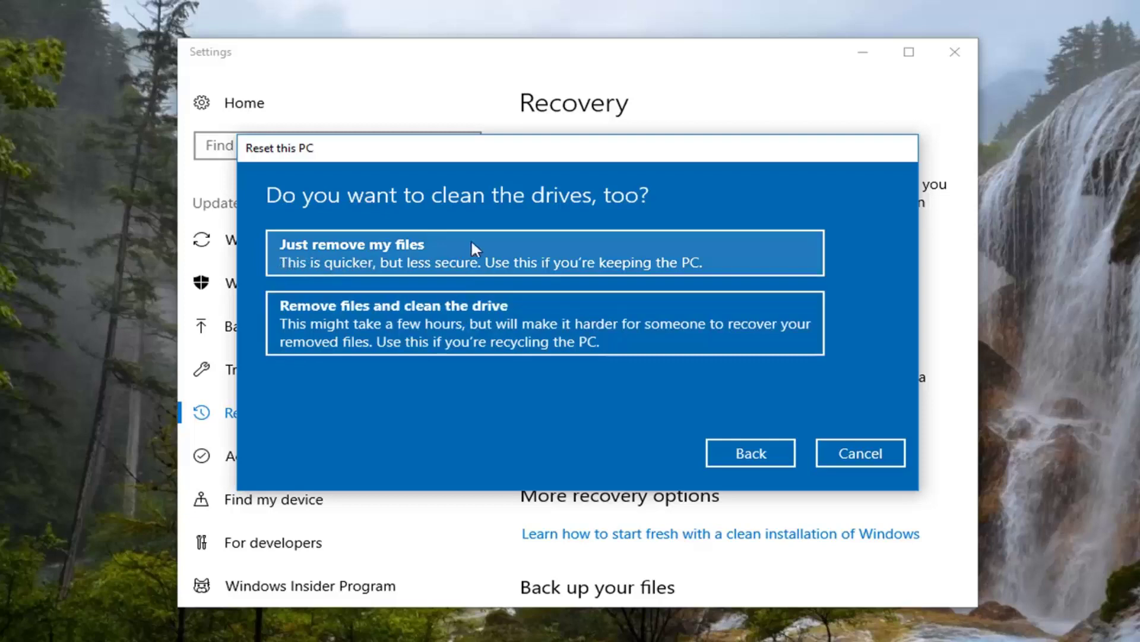
# Step: Choose Just remove my files and confirm the reset
pyautogui.click(628, 252)
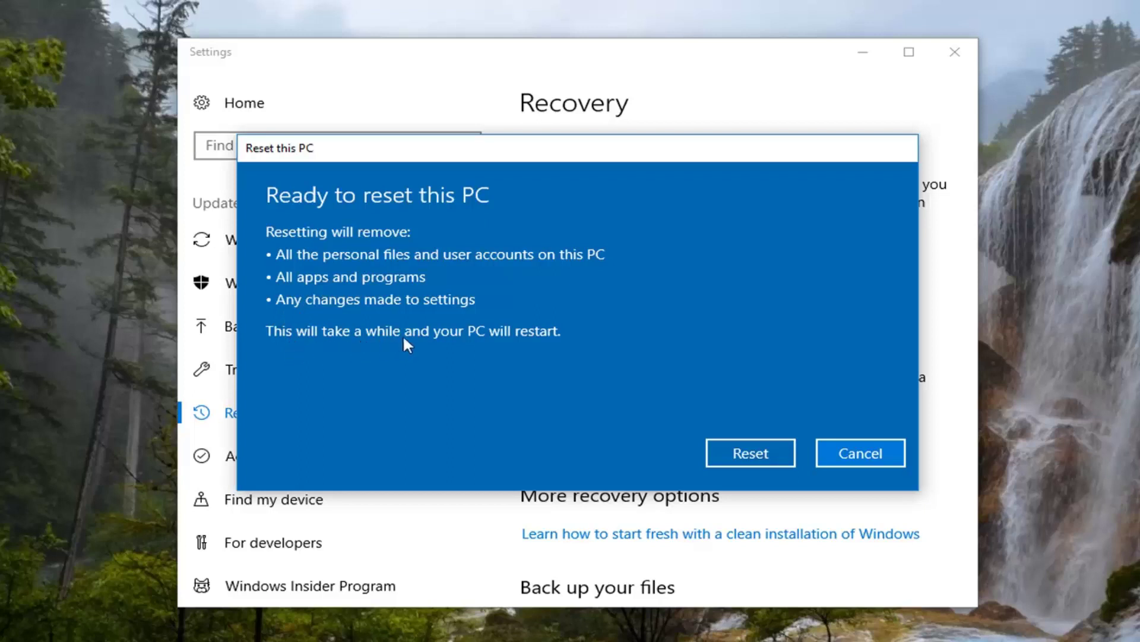
pyautogui.click(749, 454)
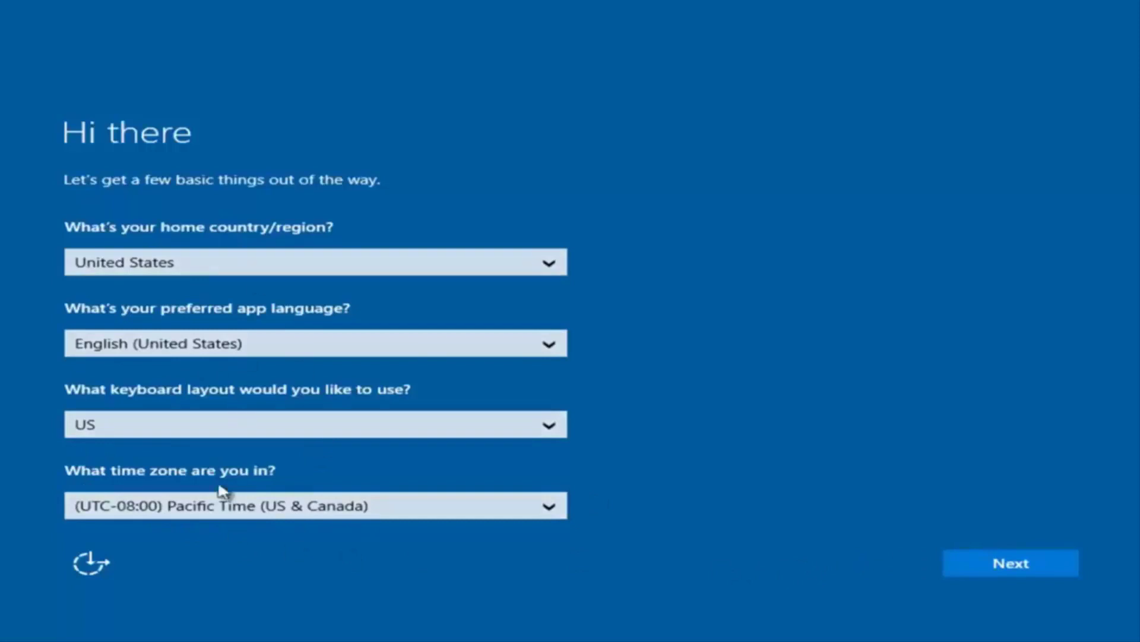
# Step: Keep United States region, English, US keyboard and Pacific Time, and accept the licence terms
pyautogui.click(1021, 572)
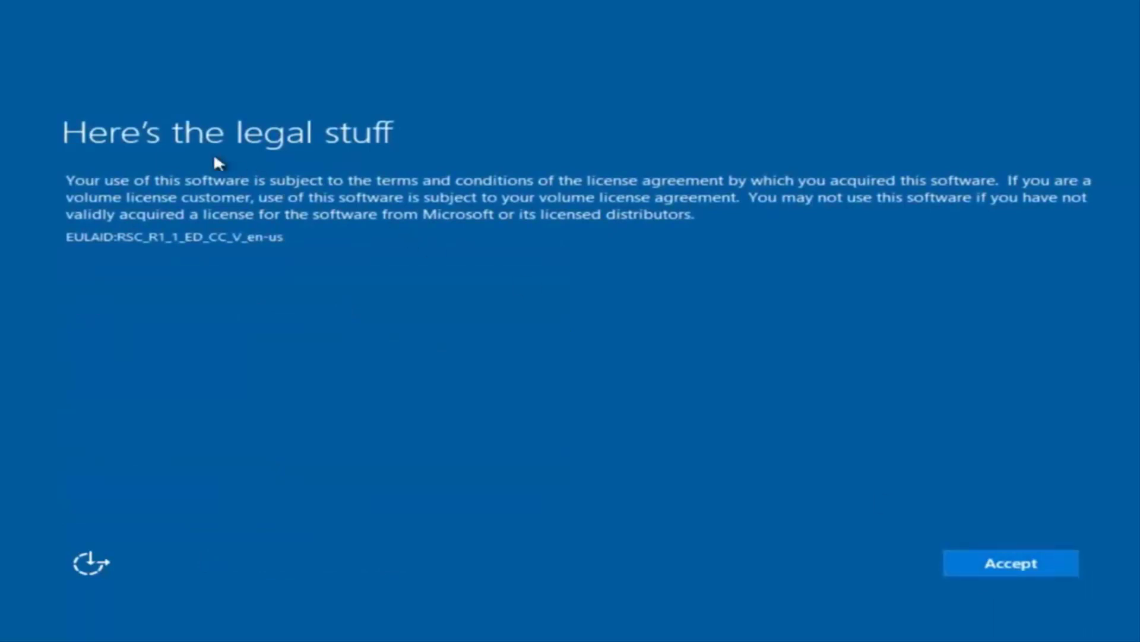
pyautogui.click(1020, 565)
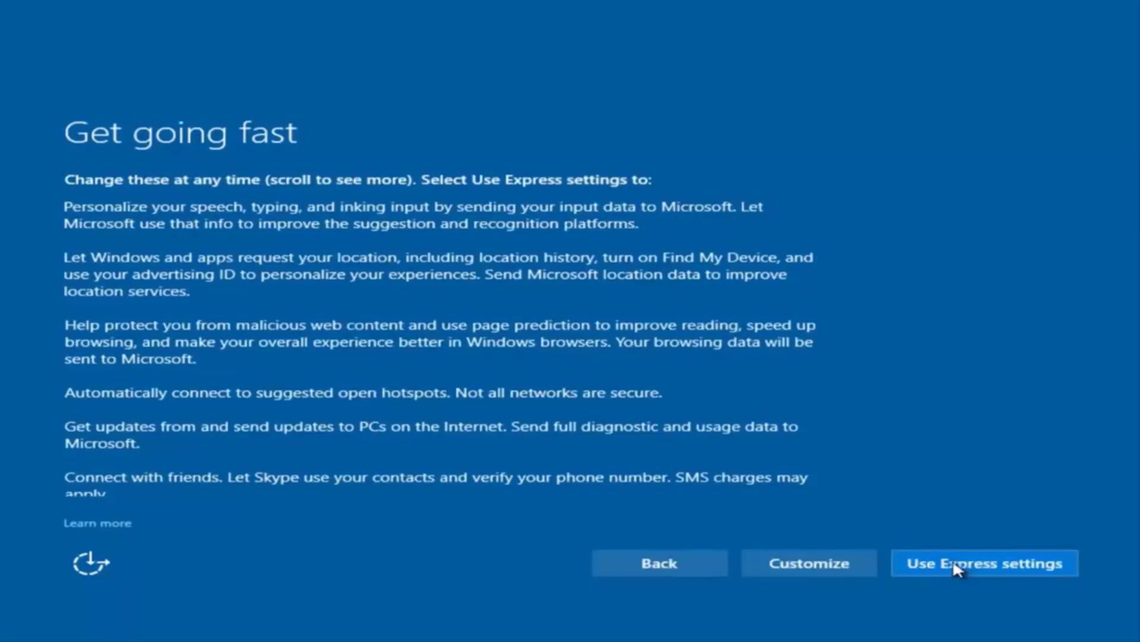
# Step: Customize privacy settings, turning off sending speech, typing and inking data, then continue
pyautogui.click(820, 563)
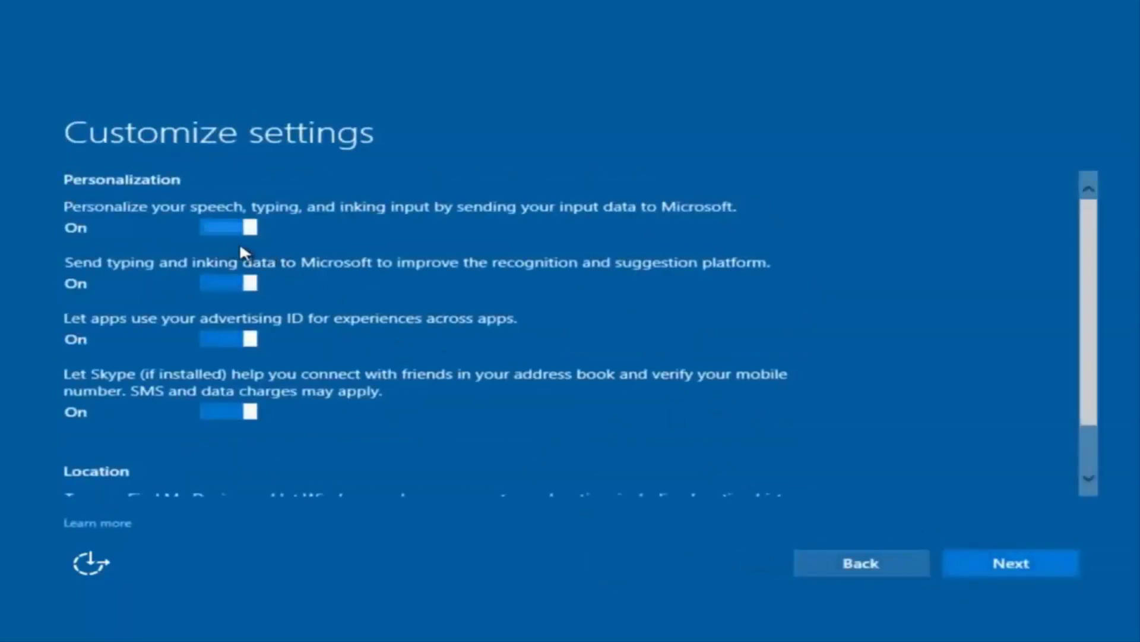
pyautogui.scroll(-1, 329, 277)
pyautogui.scroll(1, 327, 290)
pyautogui.click(239, 228)
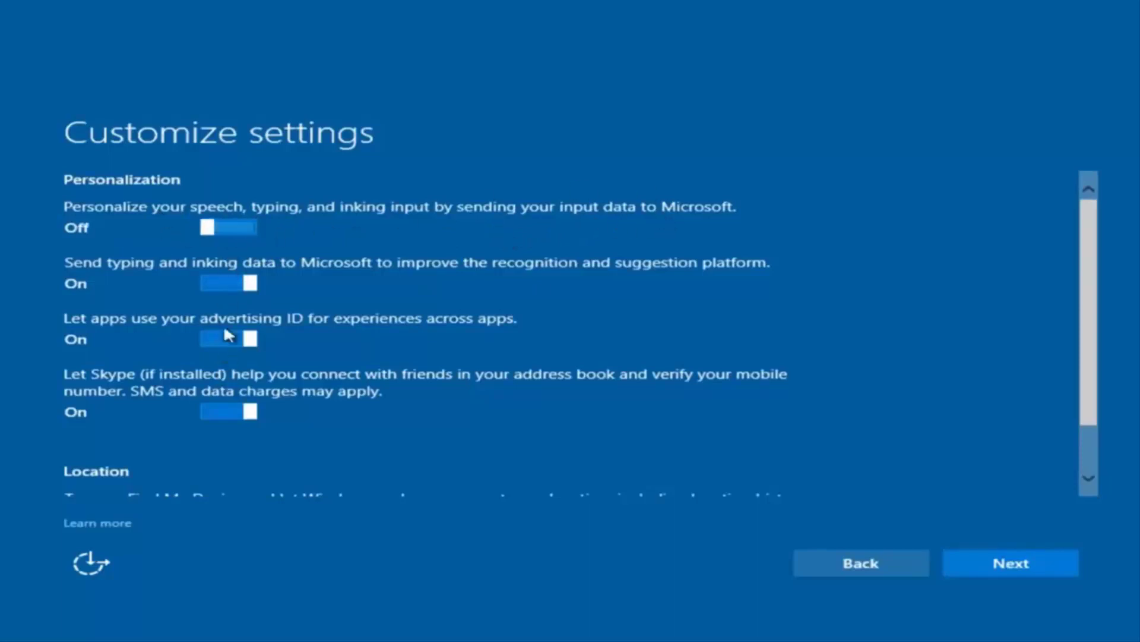
pyautogui.scroll(-2, 238, 361)
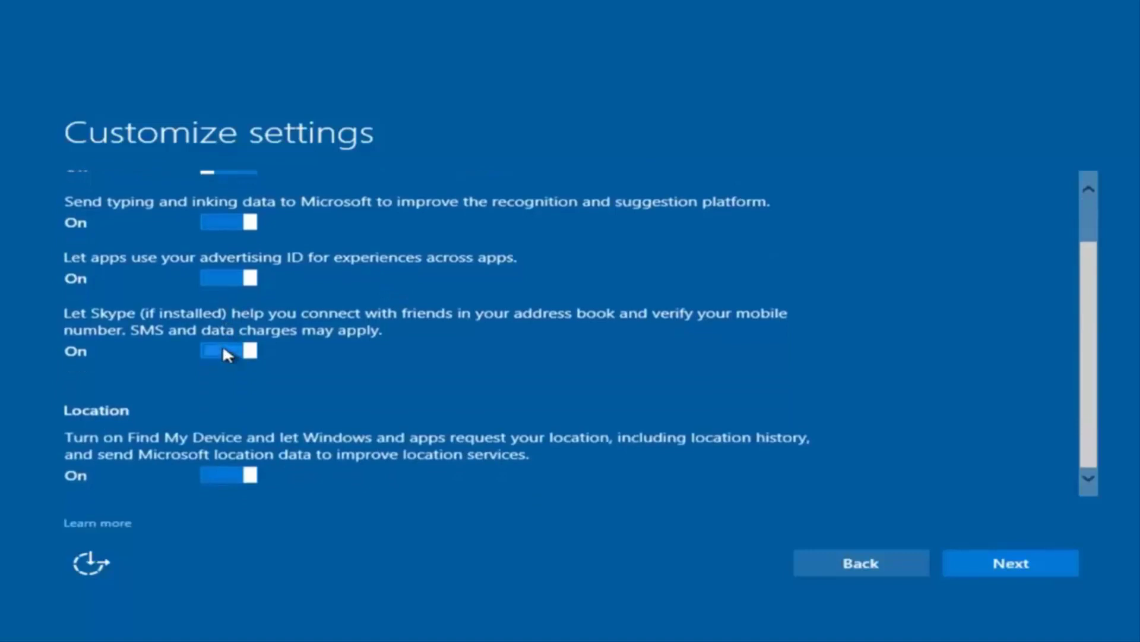
pyautogui.scroll(2, 255, 286)
pyautogui.scroll(-2, 265, 405)
pyautogui.scroll(2, 287, 329)
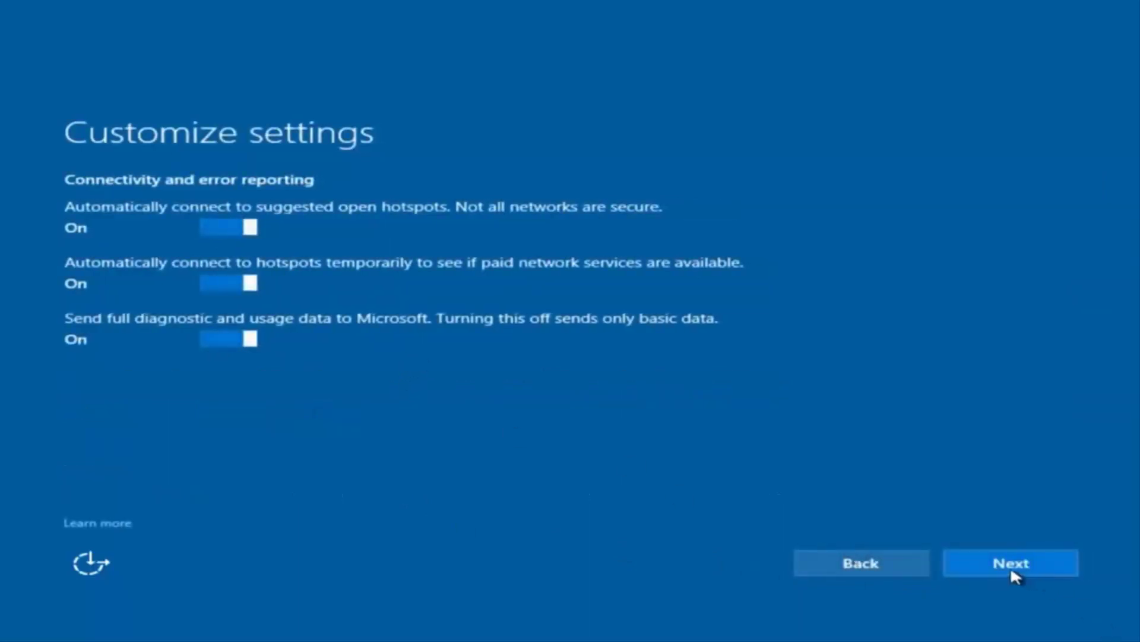
pyautogui.click(1011, 569)
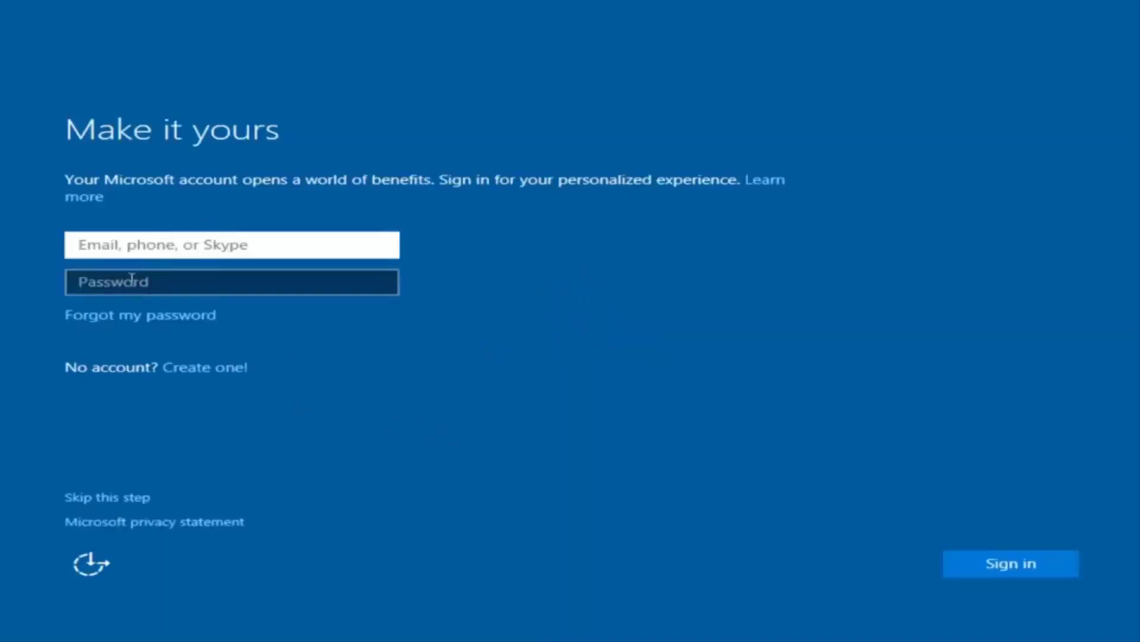
# Step: Skip the Microsoft account sign-in on the Make it yours page
pyautogui.click(448, 235)
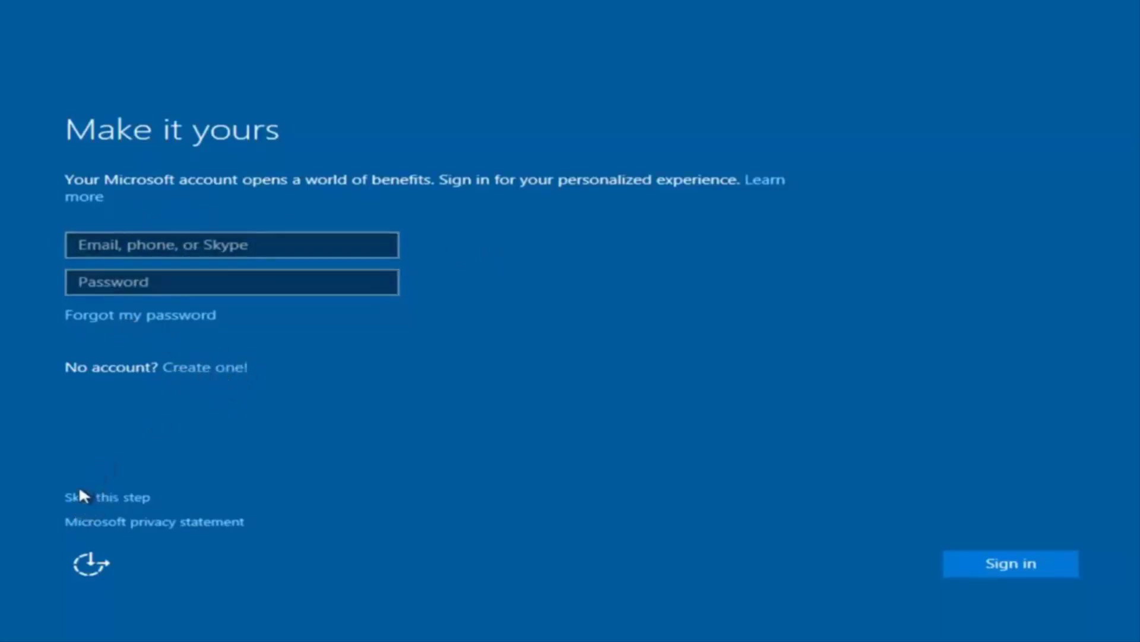
pyautogui.click(112, 498)
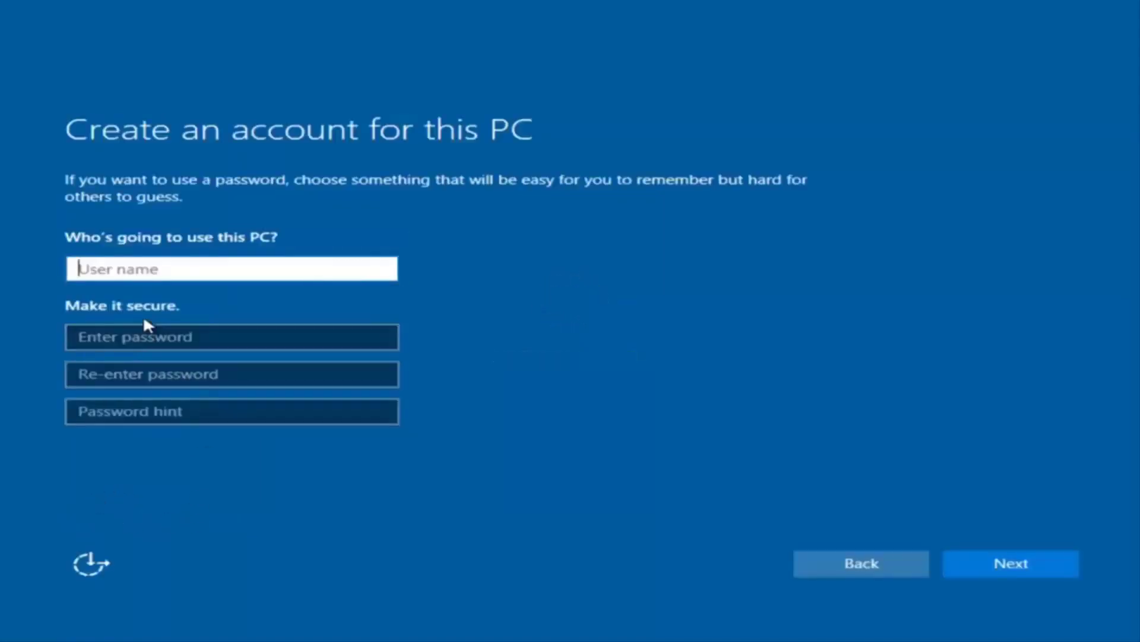
# Step: Enter a user name for the new local account
pyautogui.write('exampl')
pyautogui.press('BackSpace')
pyautogui.press('BackSpace')
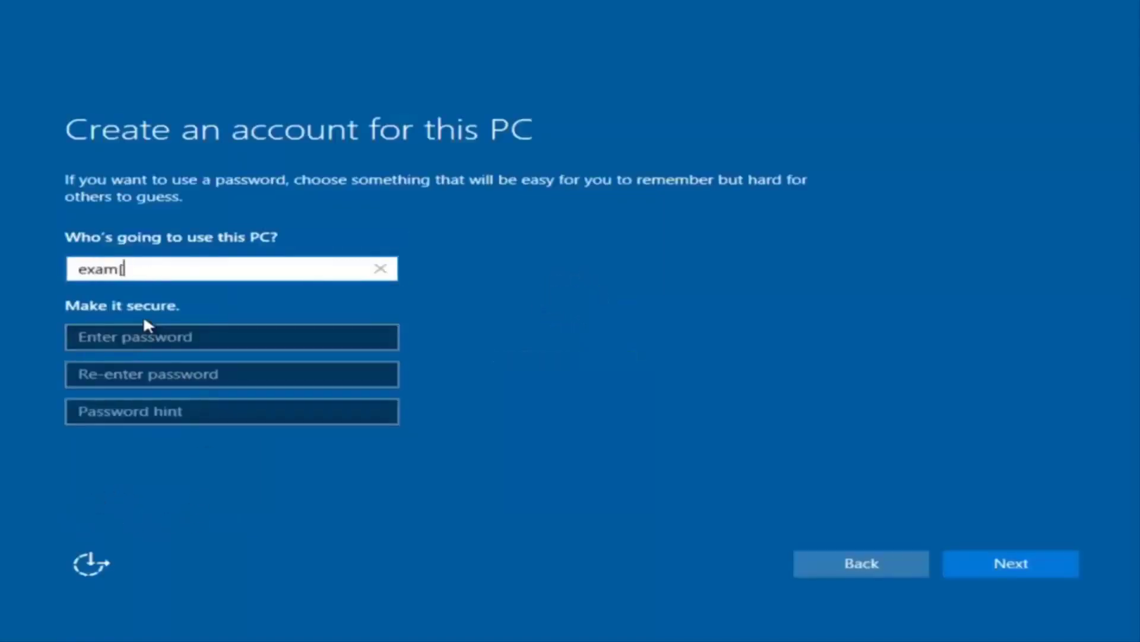
pyautogui.write('ple')
# Step: Set and confirm the account password, add a password hint, and submit
pyautogui.click(140, 335)
pyautogui.write('example')
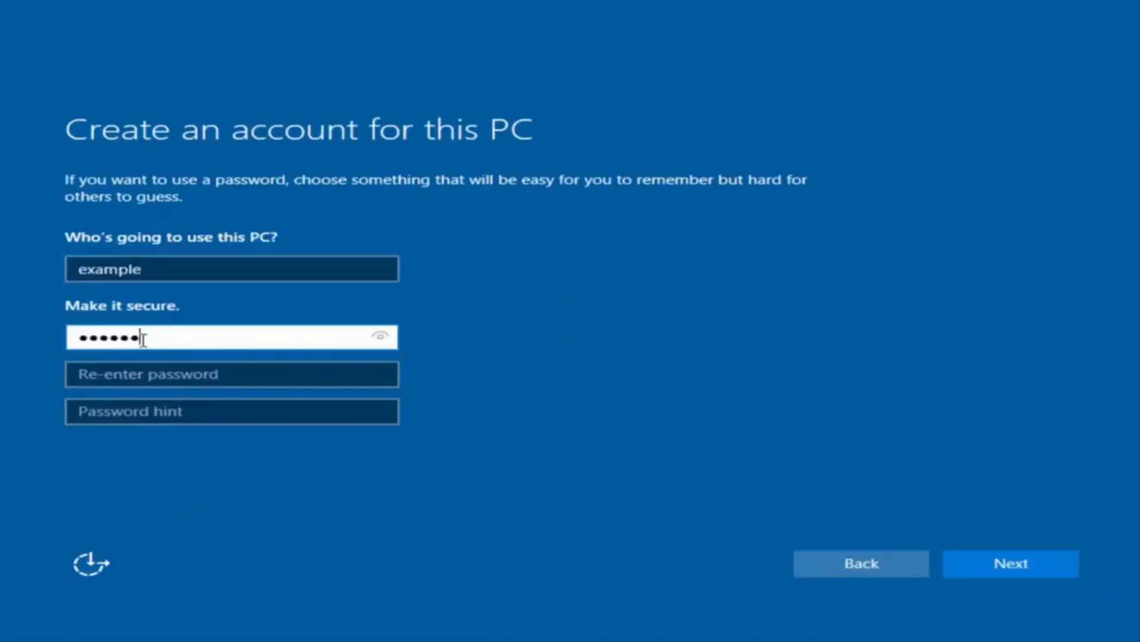
pyautogui.write('1')
pyautogui.click(221, 374)
pyautogui.write('exa')
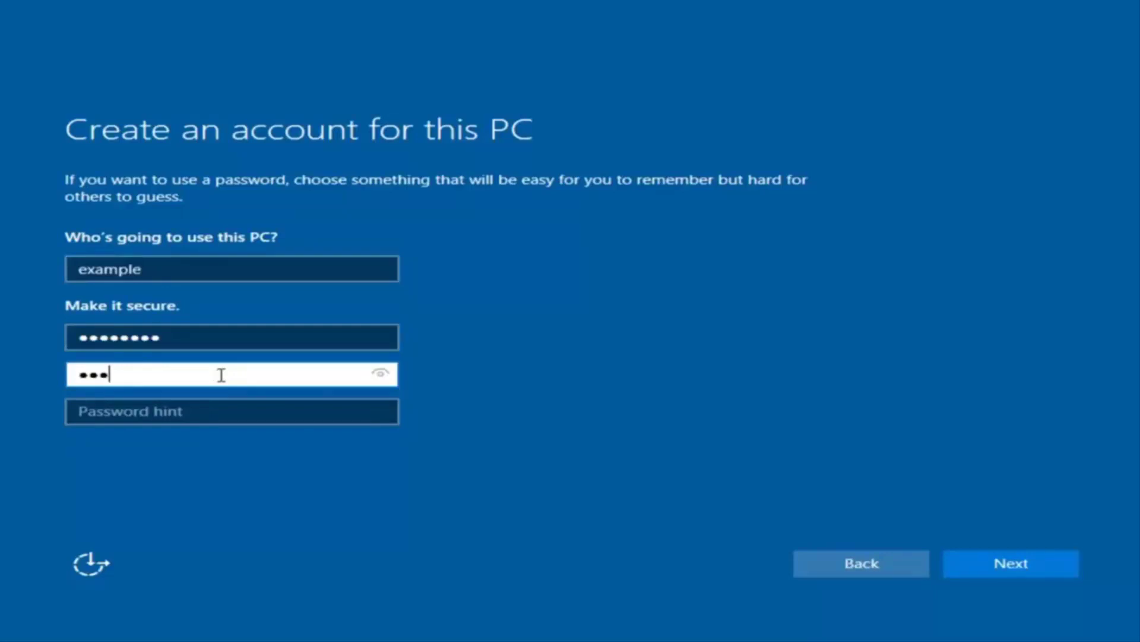
pyautogui.write('mple1')
pyautogui.click(206, 414)
pyautogui.write('pa')
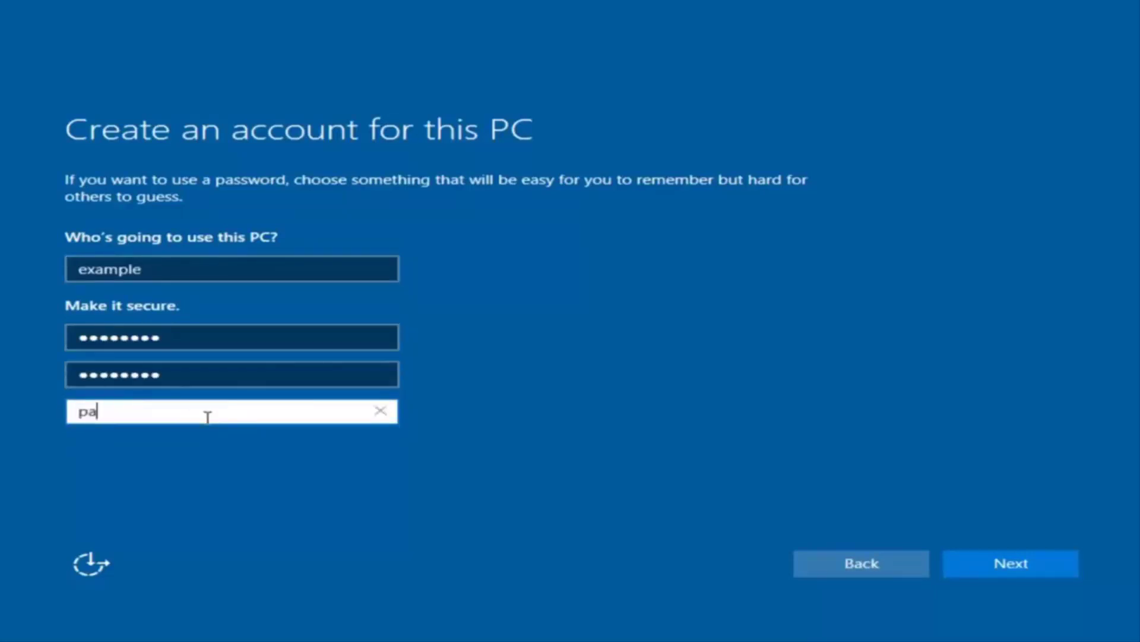
pyautogui.write('ss')
pyautogui.click(1029, 565)
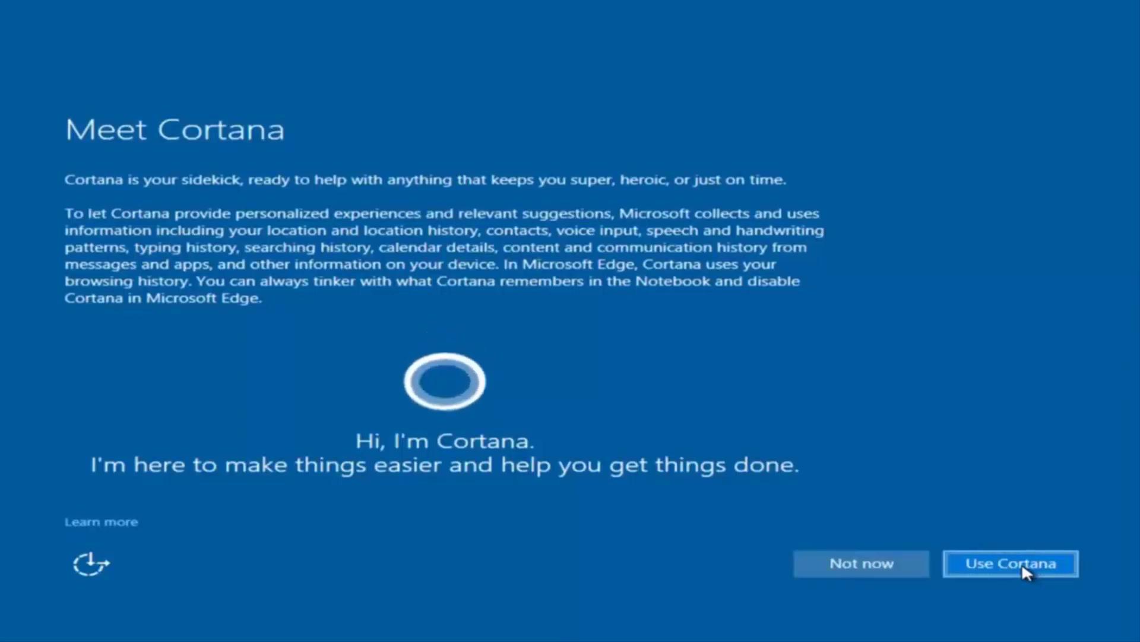
# Step: Decline Cortana setup with Not now
pyautogui.click(834, 555)
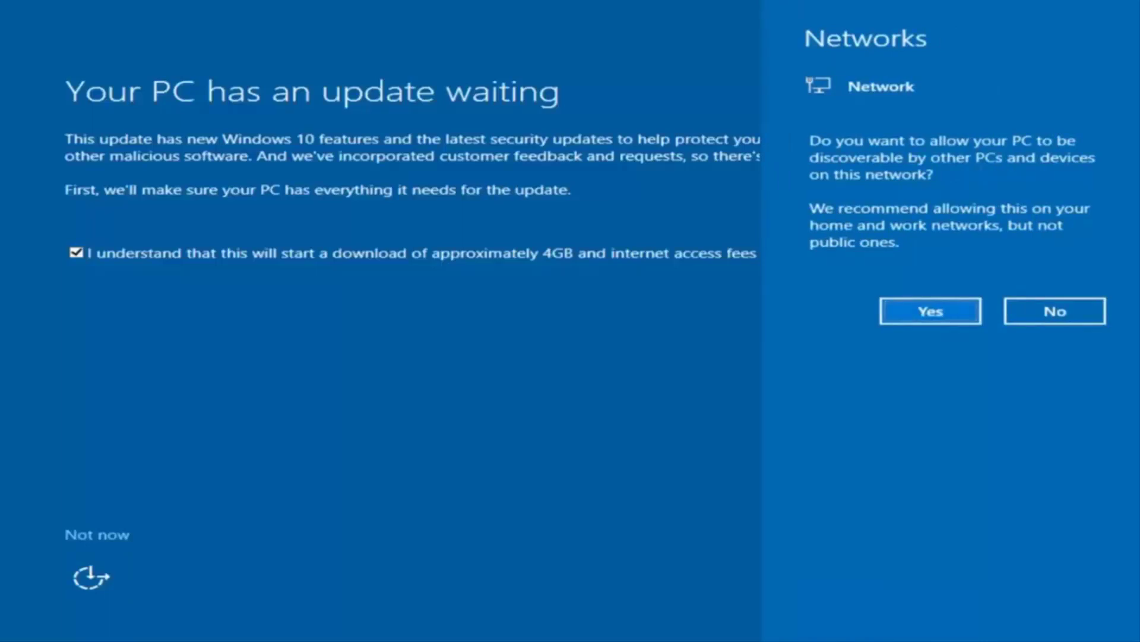
# Step: Dismiss the network discoverability prompt without choosing an option
pyautogui.click(509, 458)
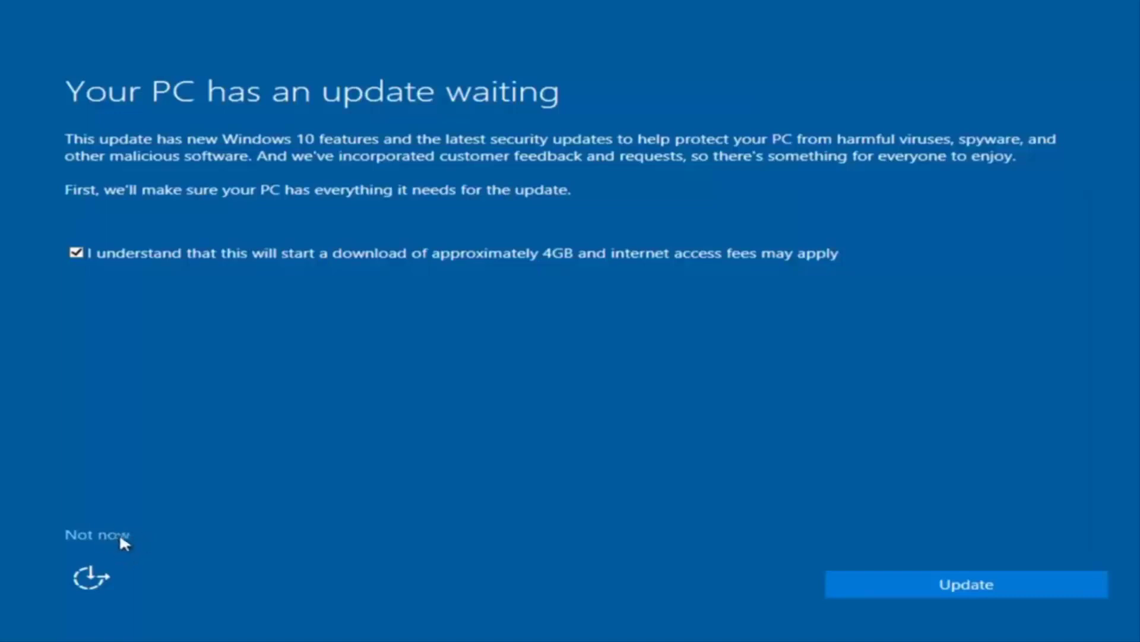
pyautogui.click(98, 536)
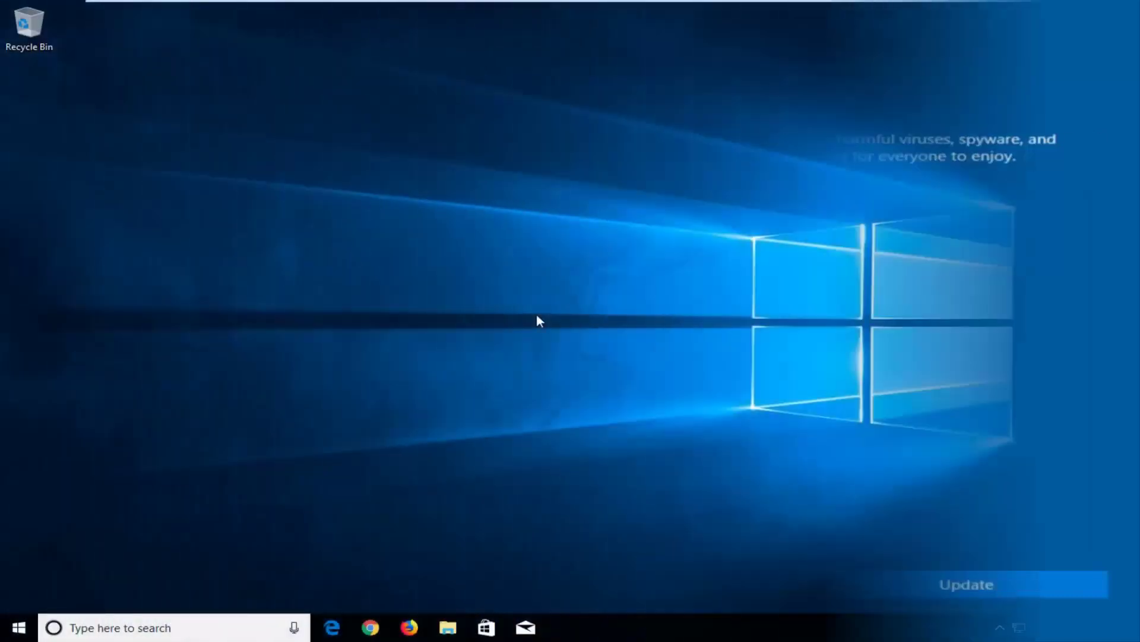